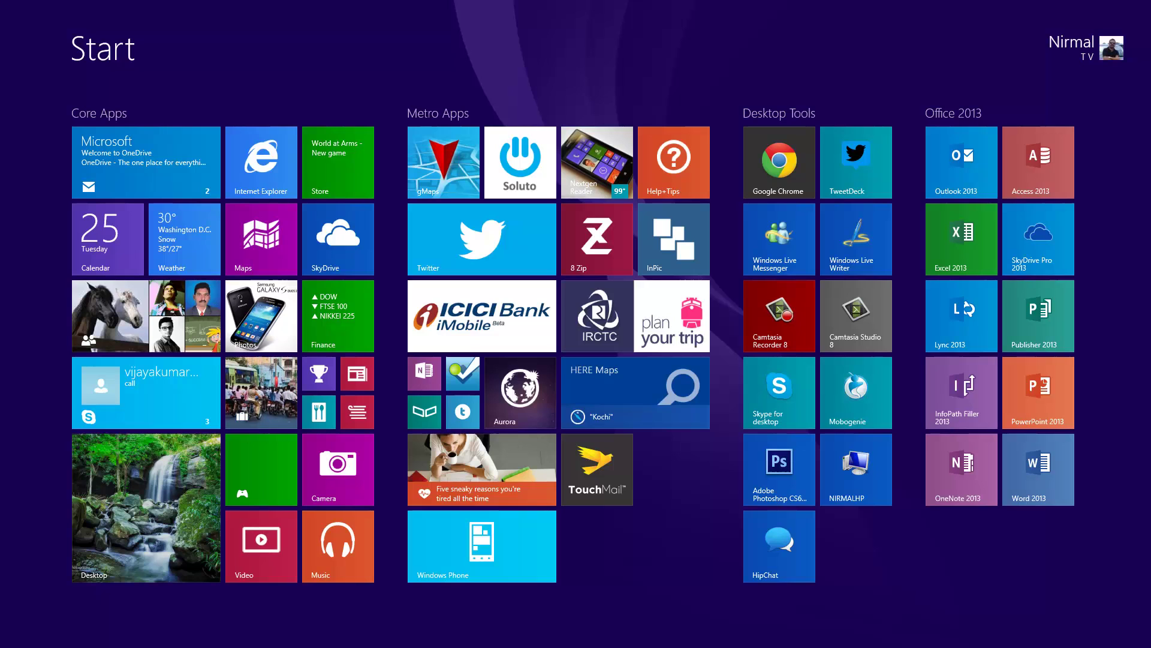
Launch HERE Maps, collapse the Kochi results, and browse the Explore place categories.
left_click(626, 403)
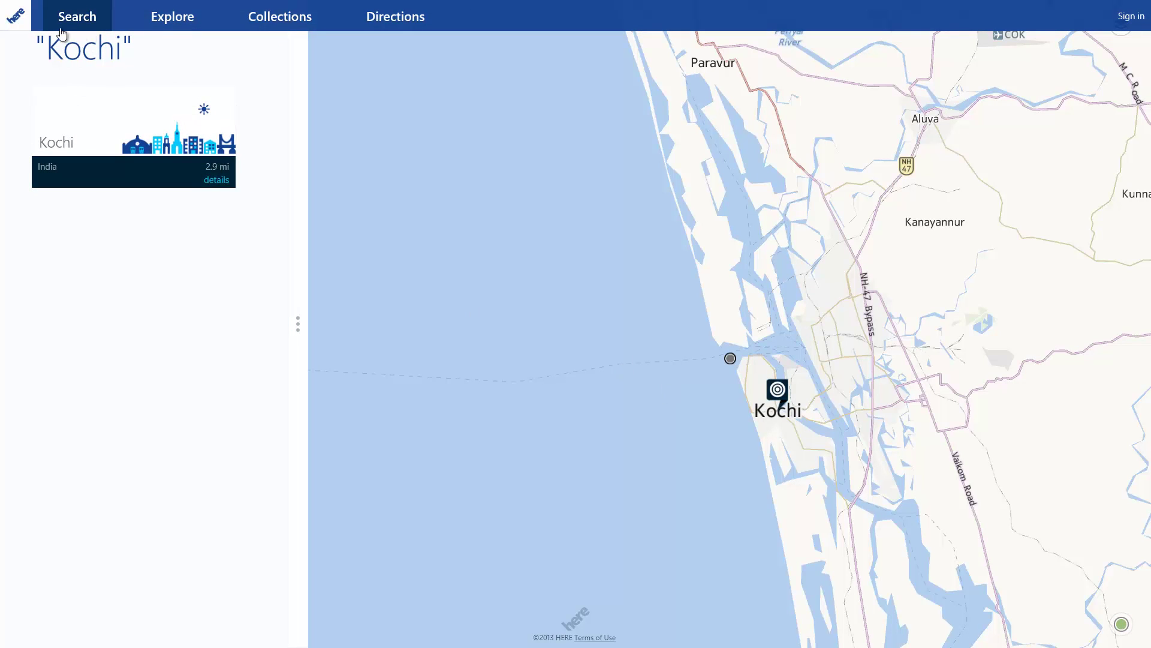
left_click(298, 324)
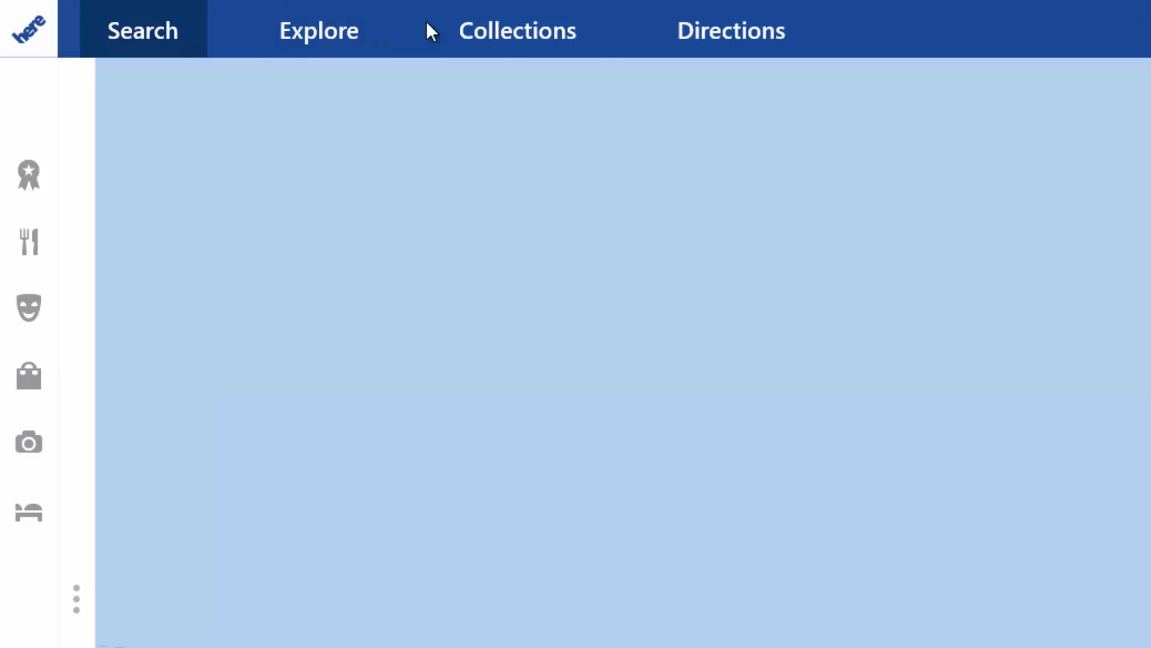
left_click(318, 29)
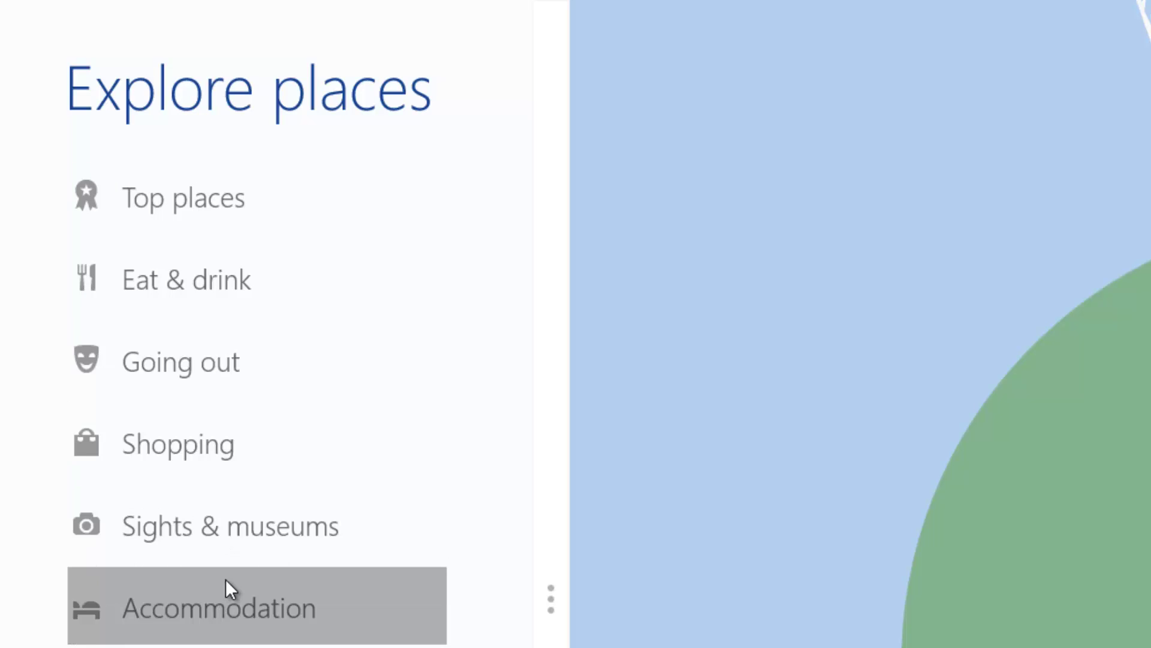
Look through Collections, then bring up Get directions starting from the current location.
left_click(548, 598)
left_click(518, 43)
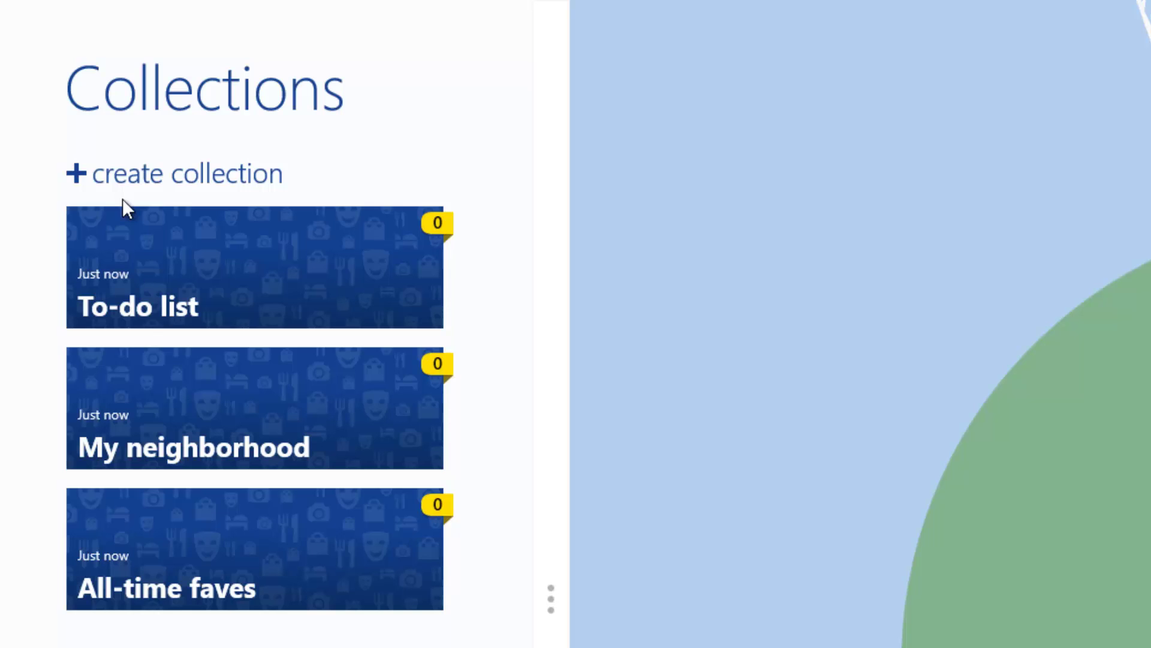
left_click(550, 600)
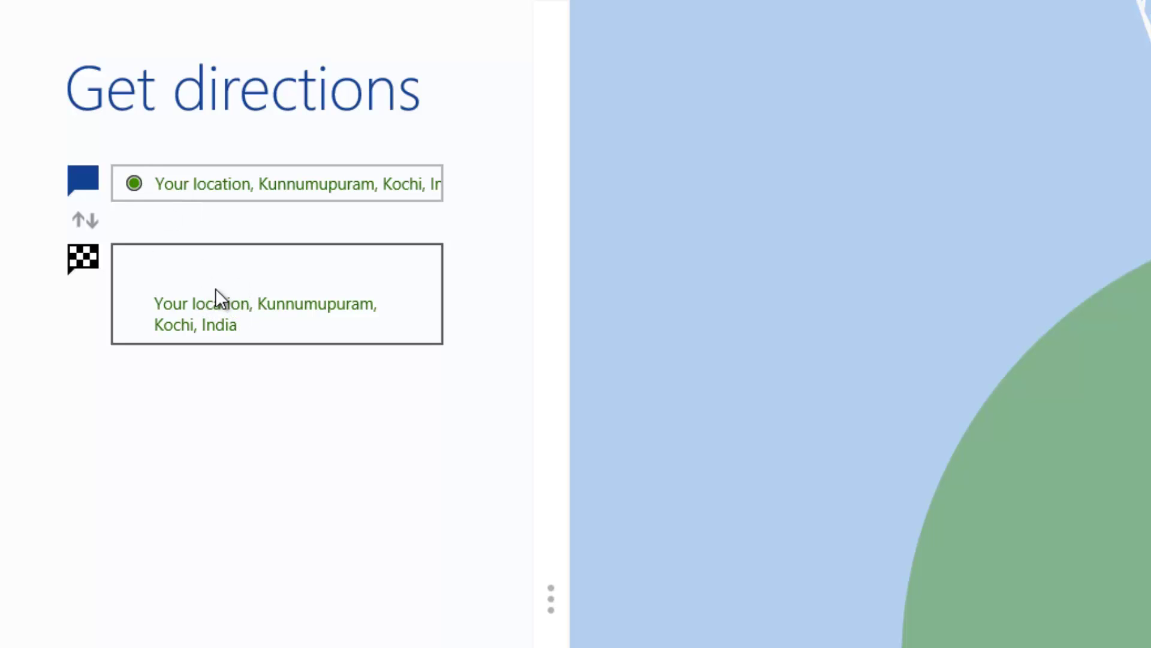
Route by car from Kochi-Panavel Road to your location: 31 min, 14 mi, with turn-by-turn steps.
left_click(191, 188)
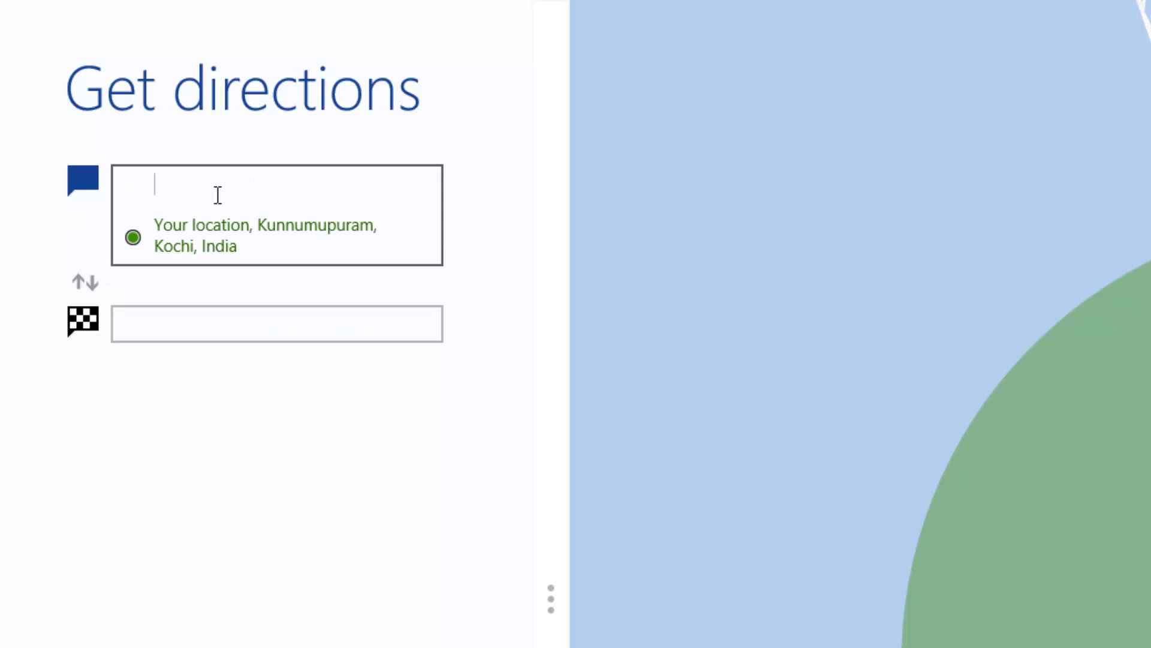
type("M")
type("Ra")
type("od")
key("BackSpace")
key("BackSpace")
key("BackSpace")
type("oad Kochi")
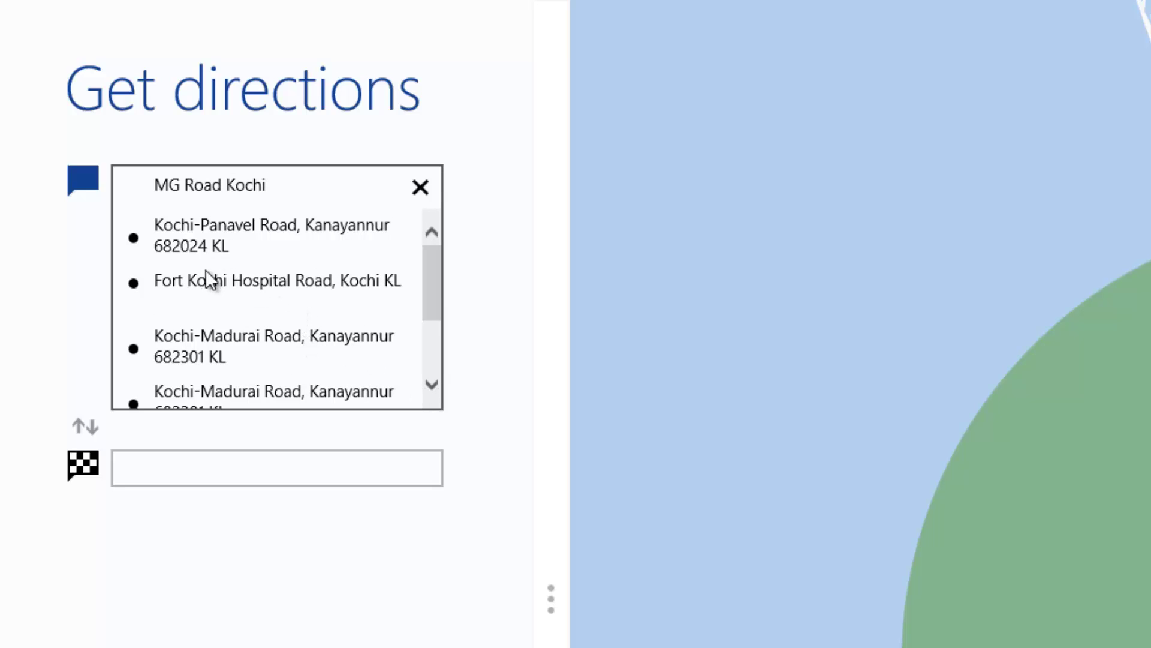
left_click(206, 250)
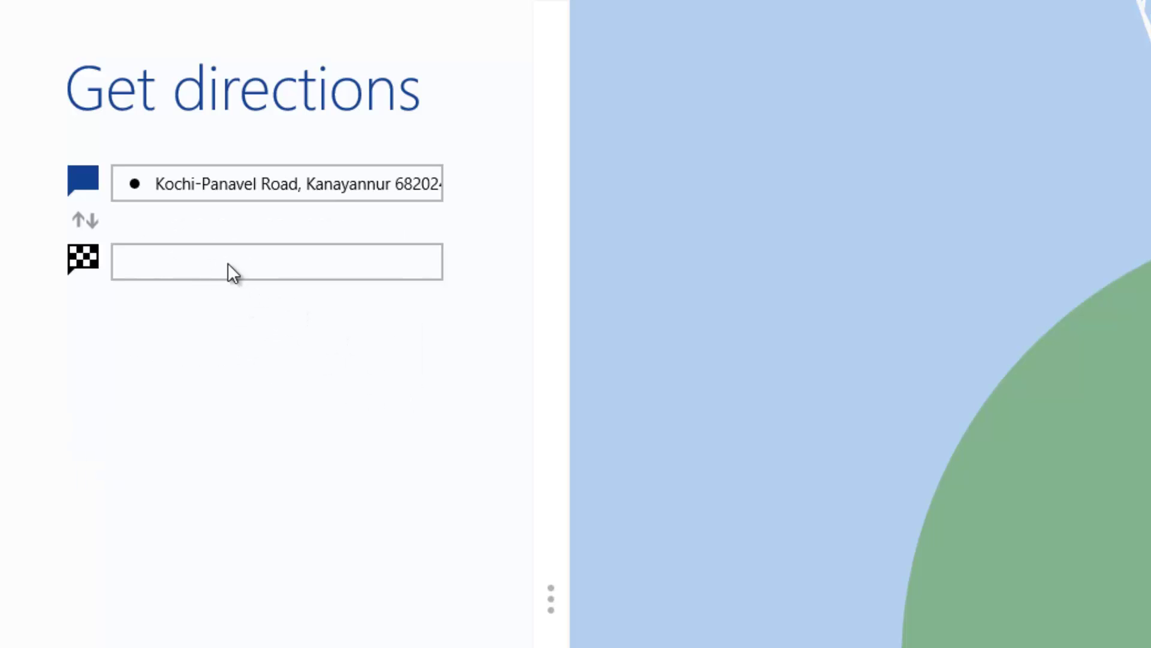
left_click(234, 263)
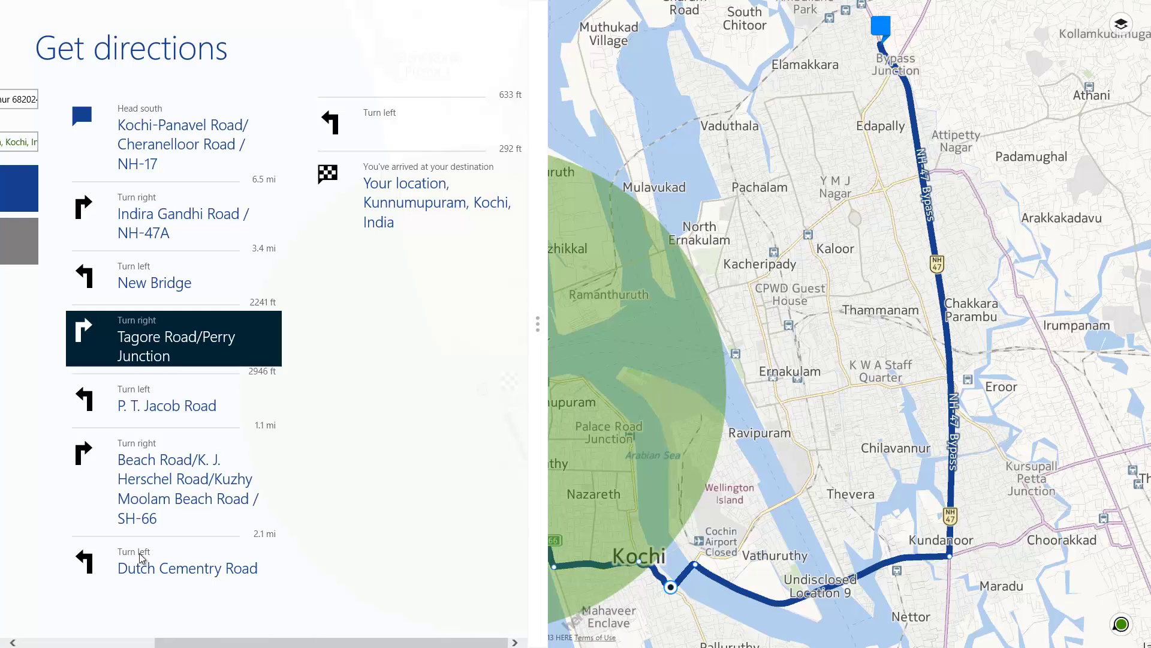
mouse_move(180, 449)
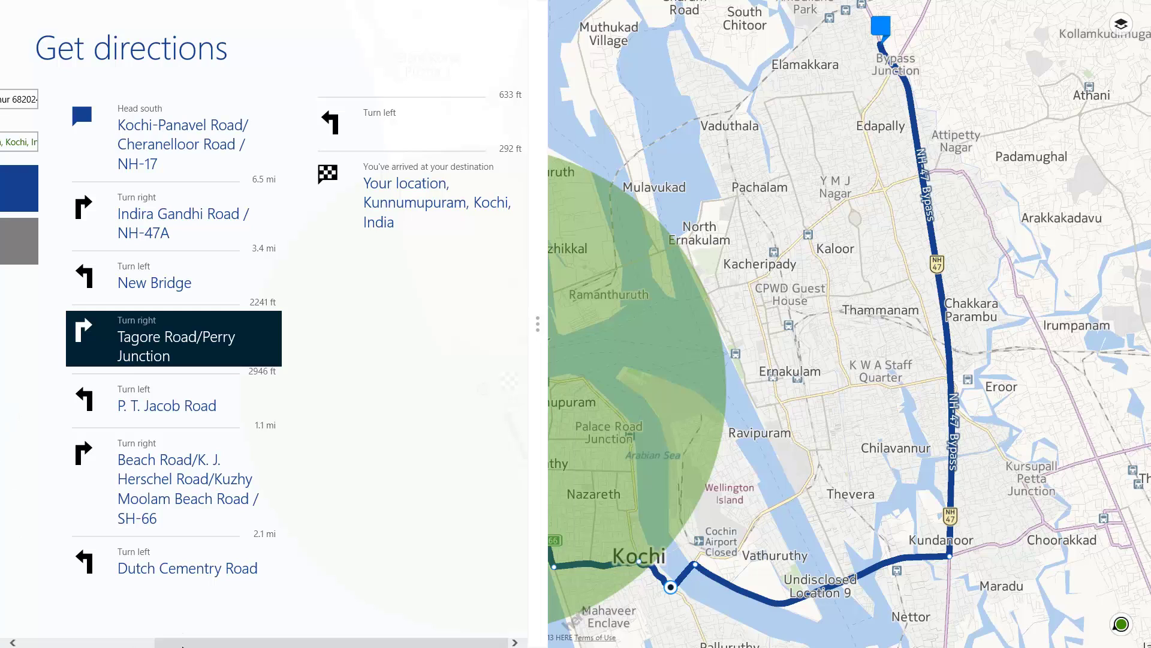
scroll(79, 643, "left", 2)
scroll(78, 643, "left", 1)
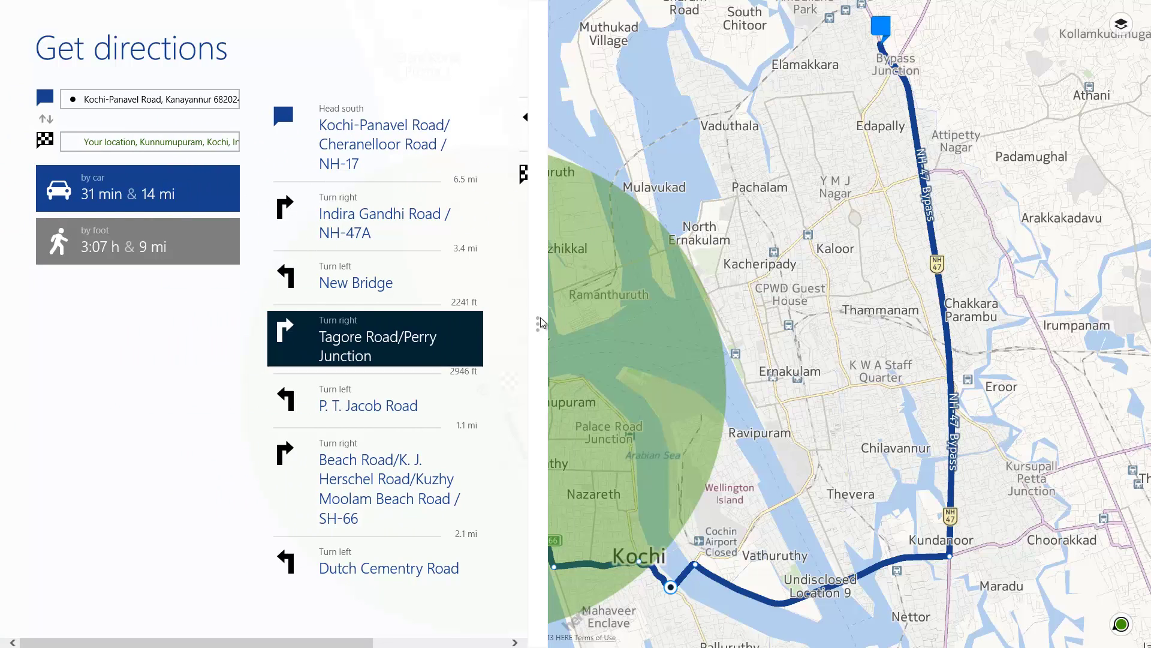
Widen the map, try Going out, Shopping and Sights & museums, then show Accommodation hotels.
left_click_drag(536, 324, 55, 298)
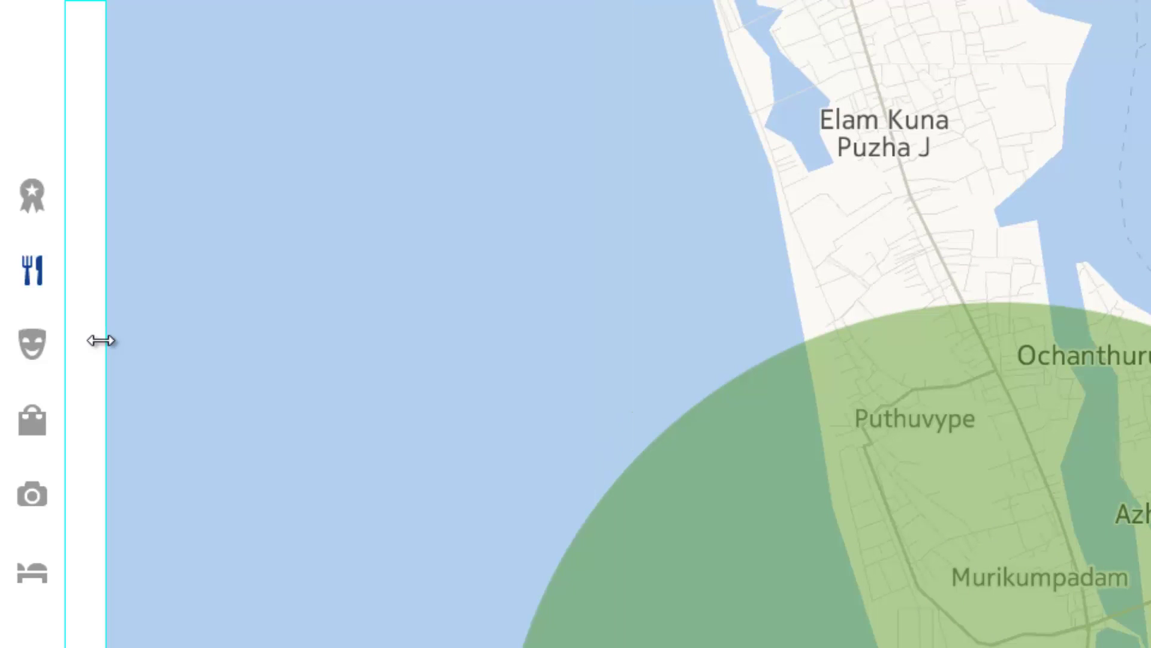
left_click(52, 353)
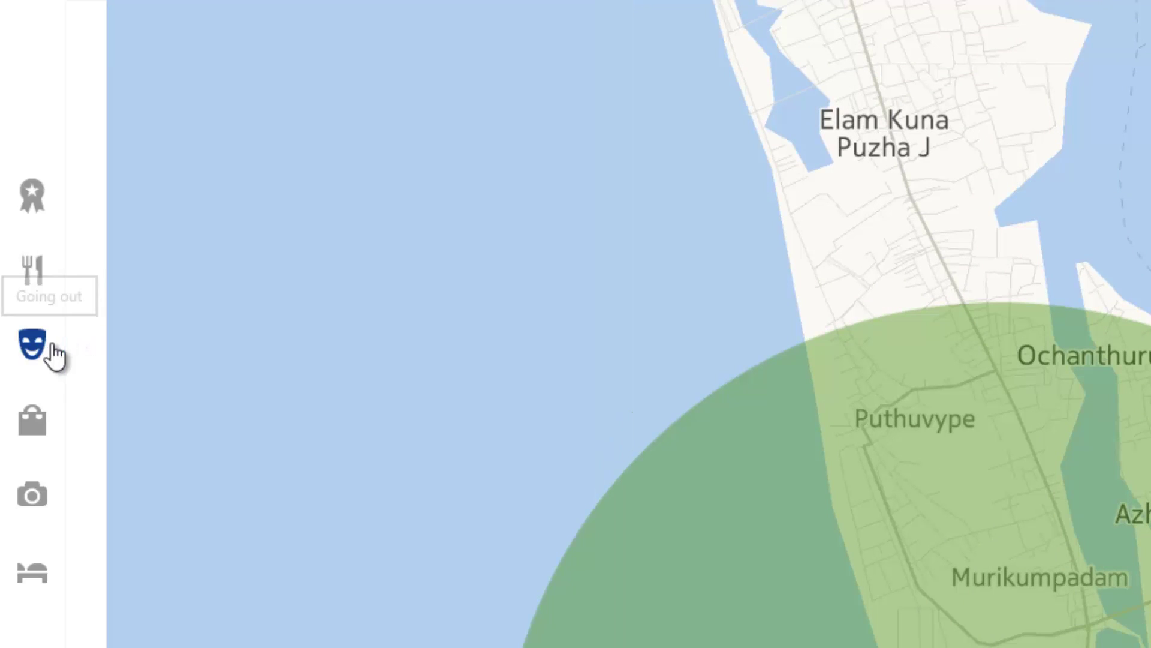
left_click(29, 428)
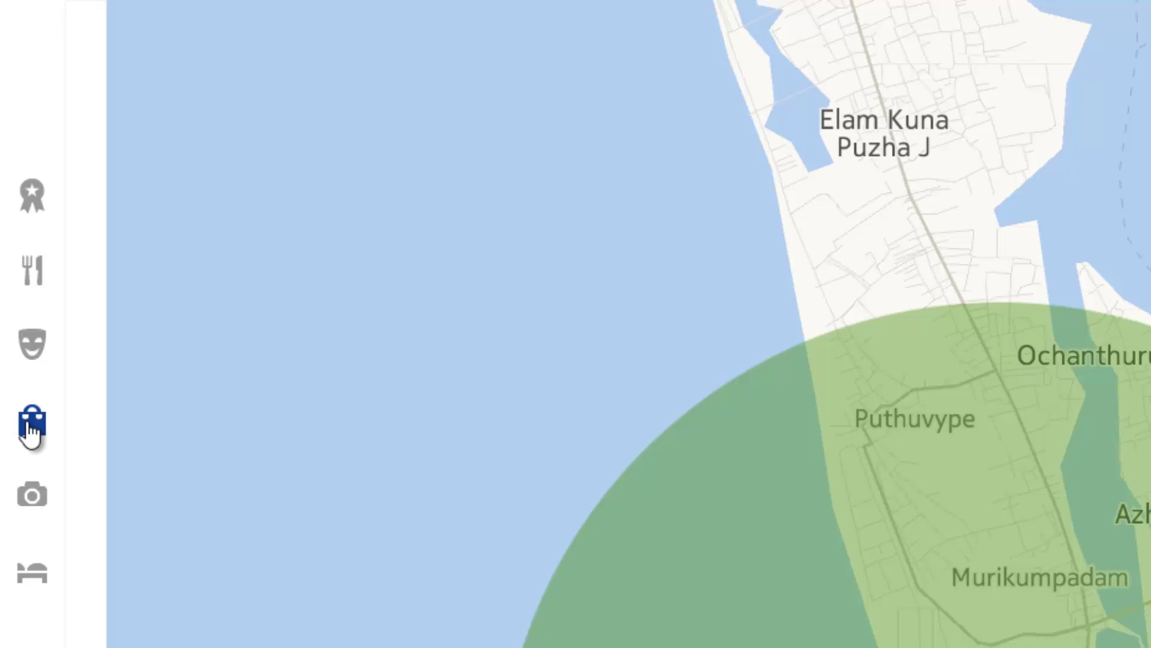
left_click(45, 505)
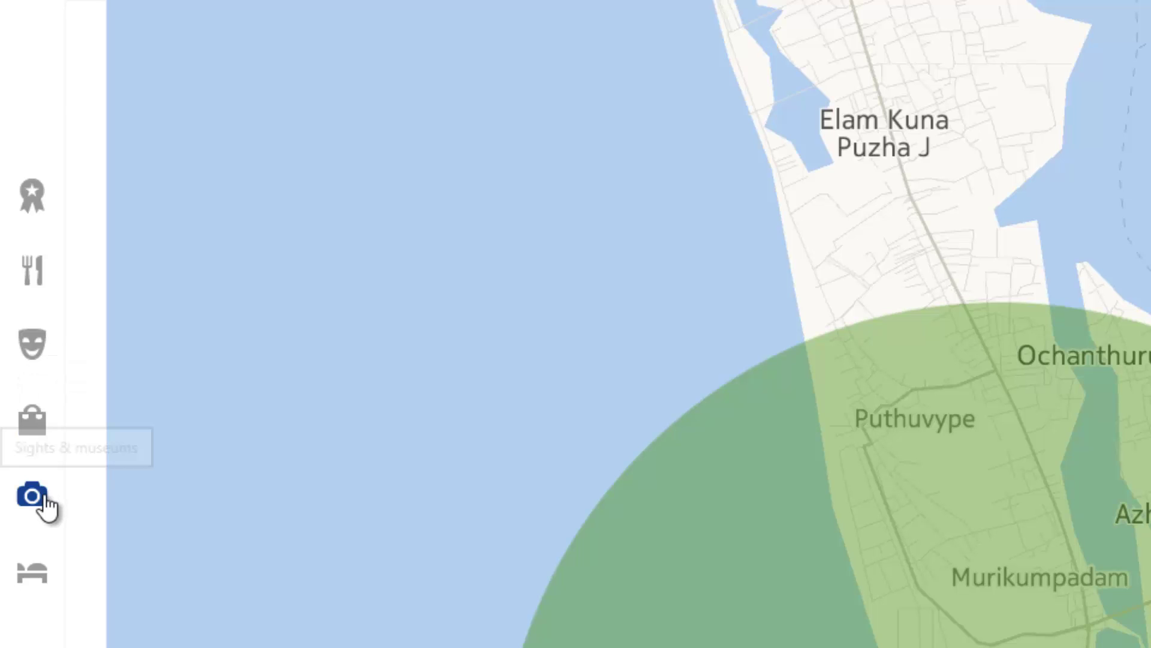
left_click(34, 570)
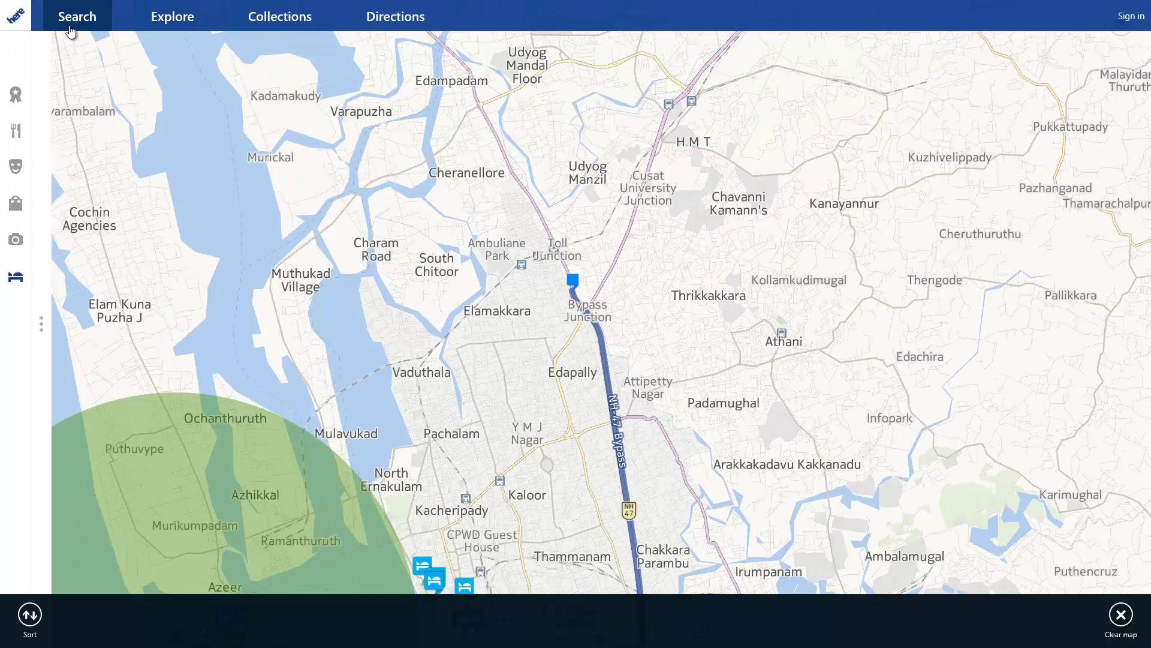
Search Kochi, open its place page and more top places, then return to local weather.
left_click(70, 27)
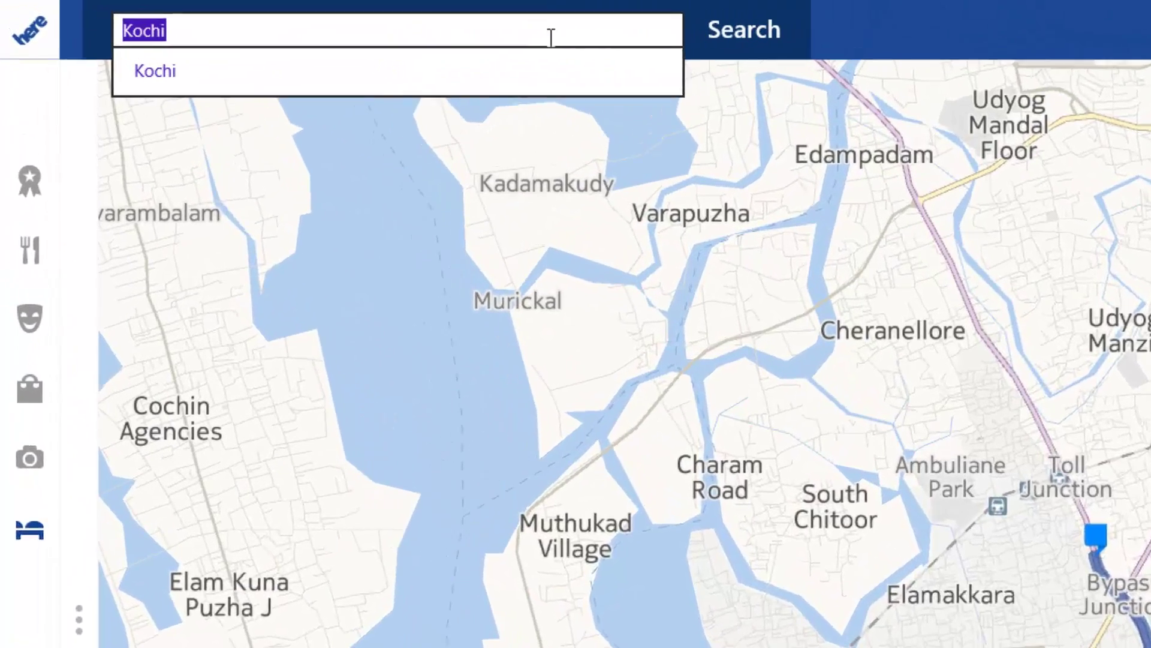
left_click(465, 26)
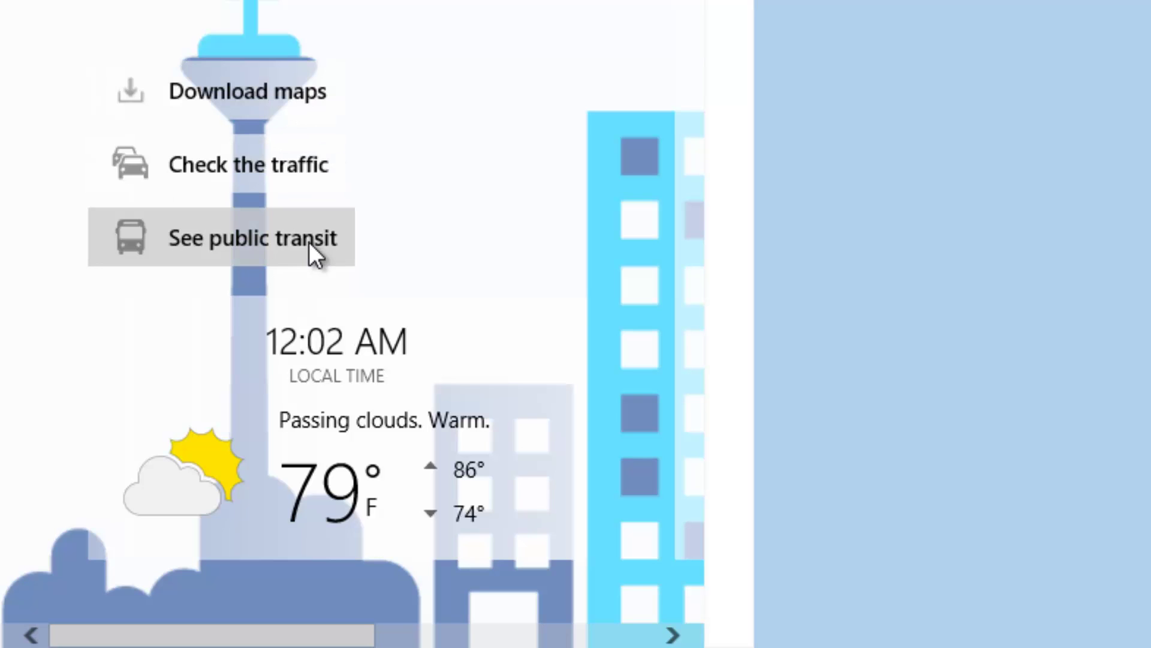
left_click_drag(360, 635, 588, 635)
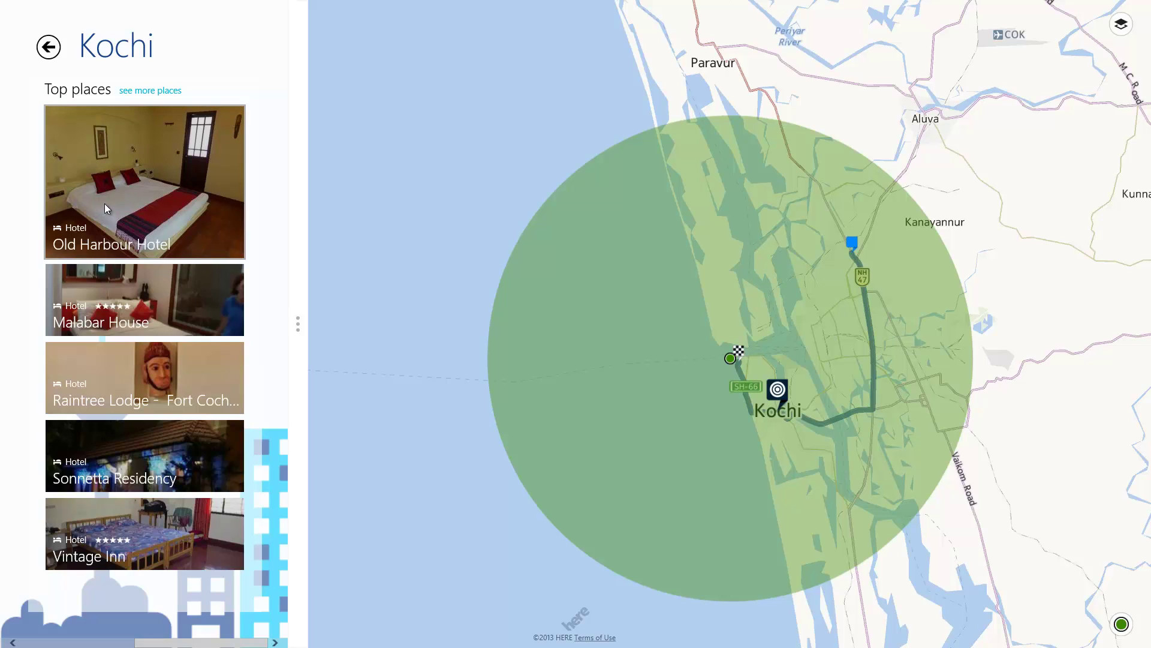
left_click(139, 91)
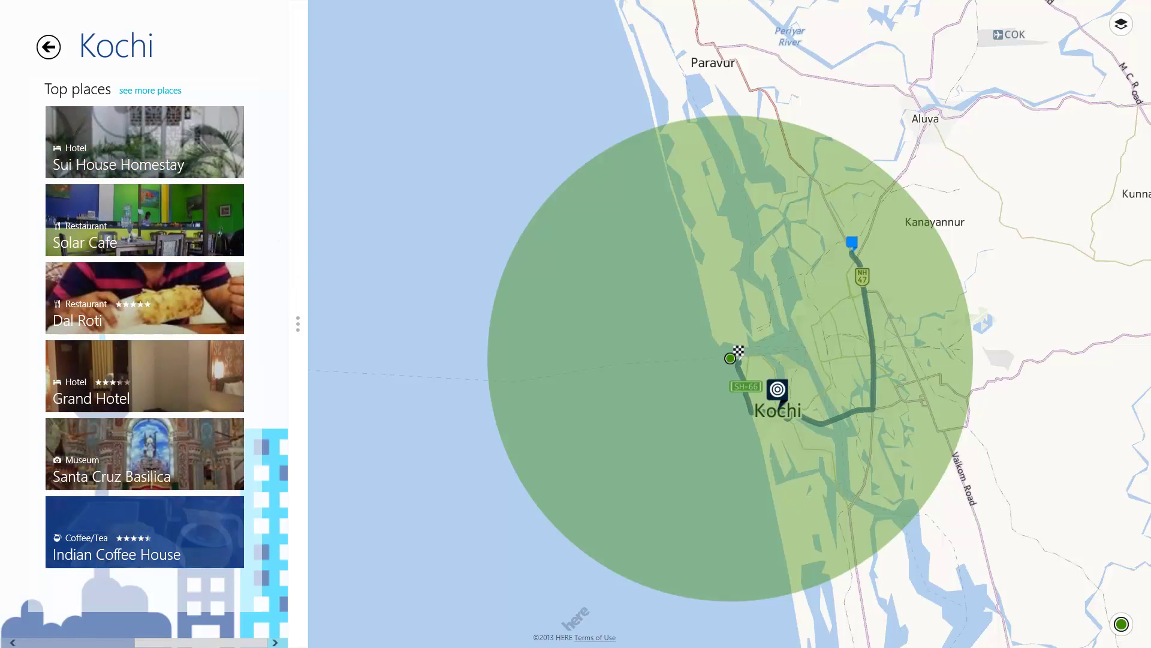
scroll(111, 419, "up", 3)
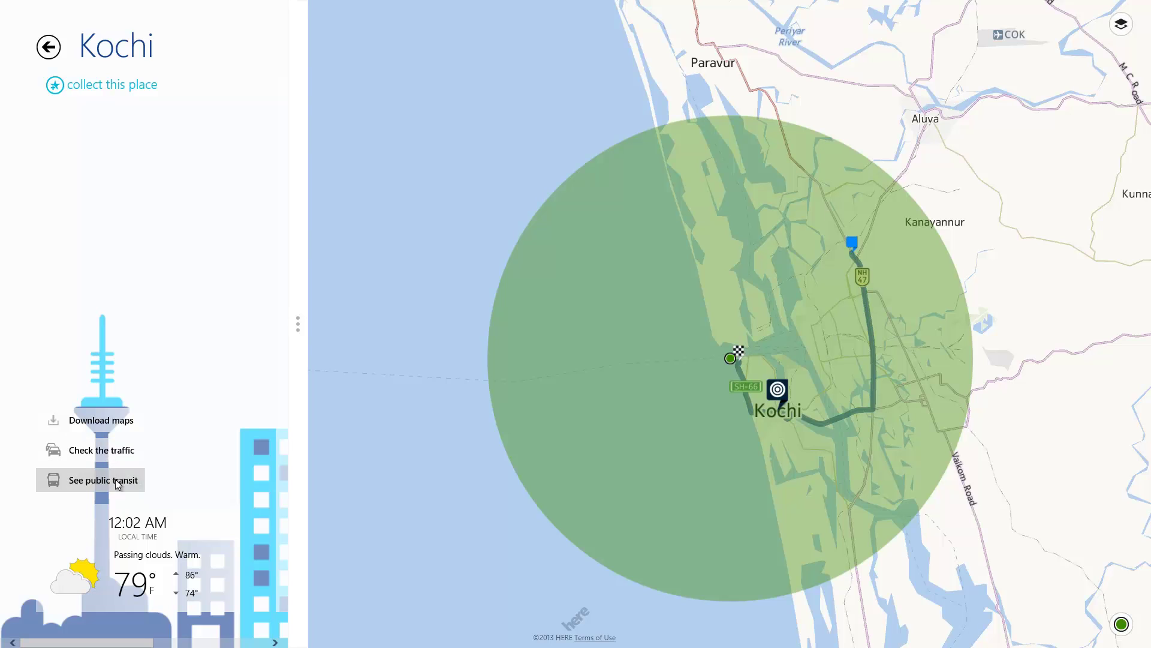
Download the 76 MB Kerala map from Asia offline maps and pause it at 8%.
left_click(110, 430)
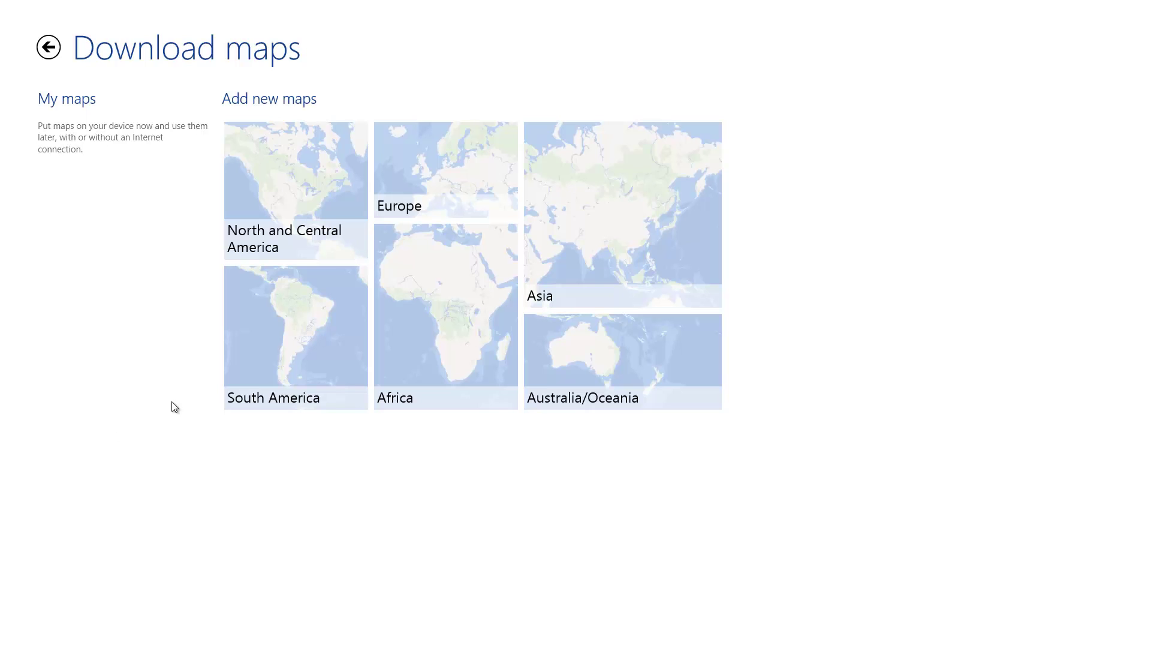
left_click(615, 256)
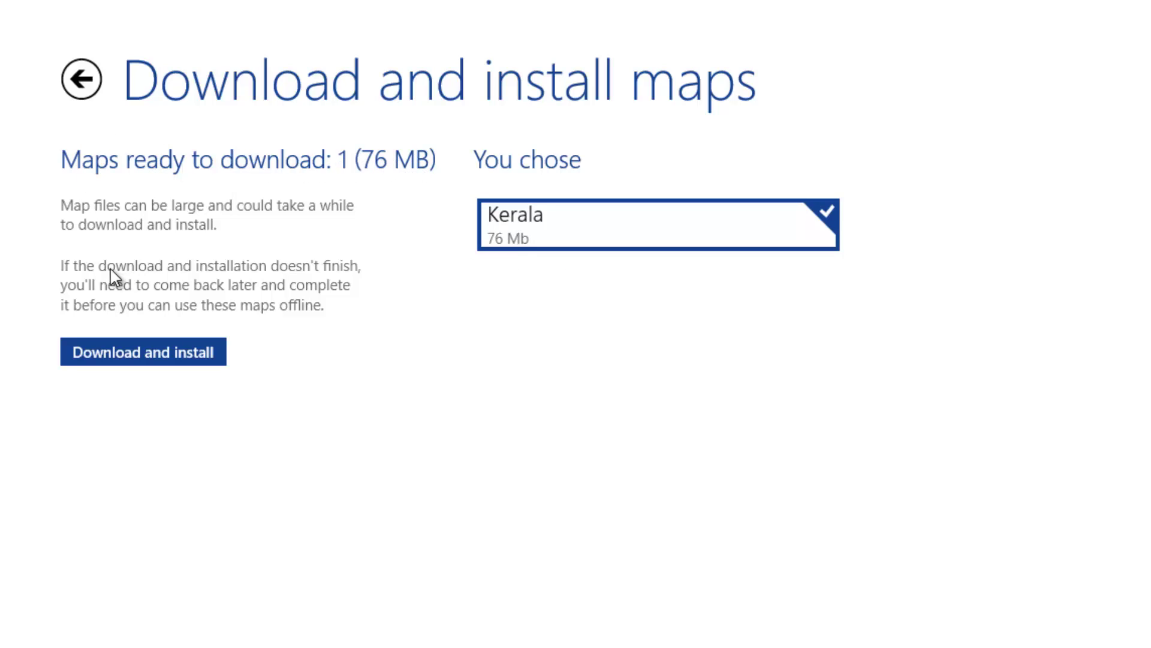
left_click(138, 355)
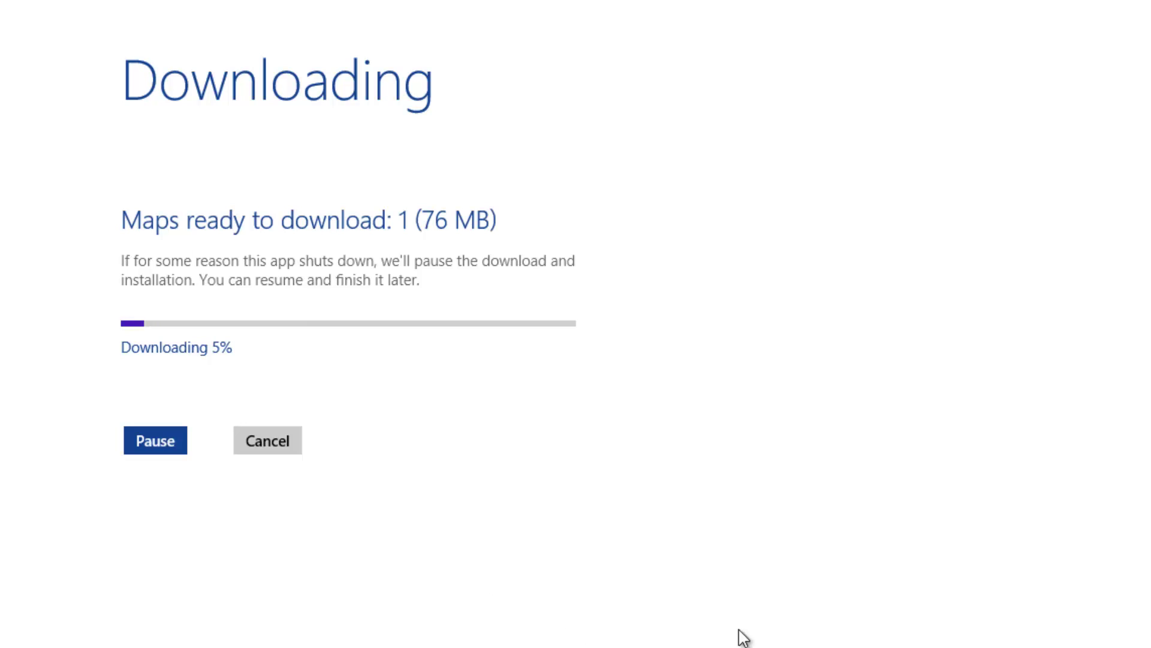
left_click(177, 453)
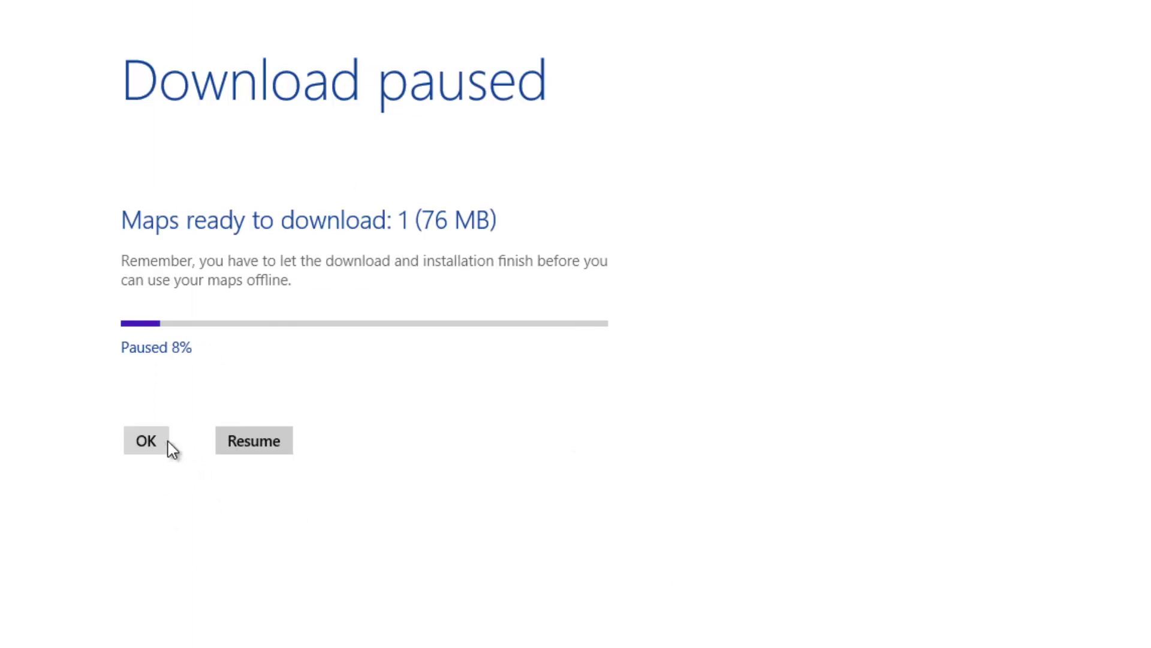
Dismiss the Download paused notice and go back to the Kochi result card beside the route.
left_click(140, 450)
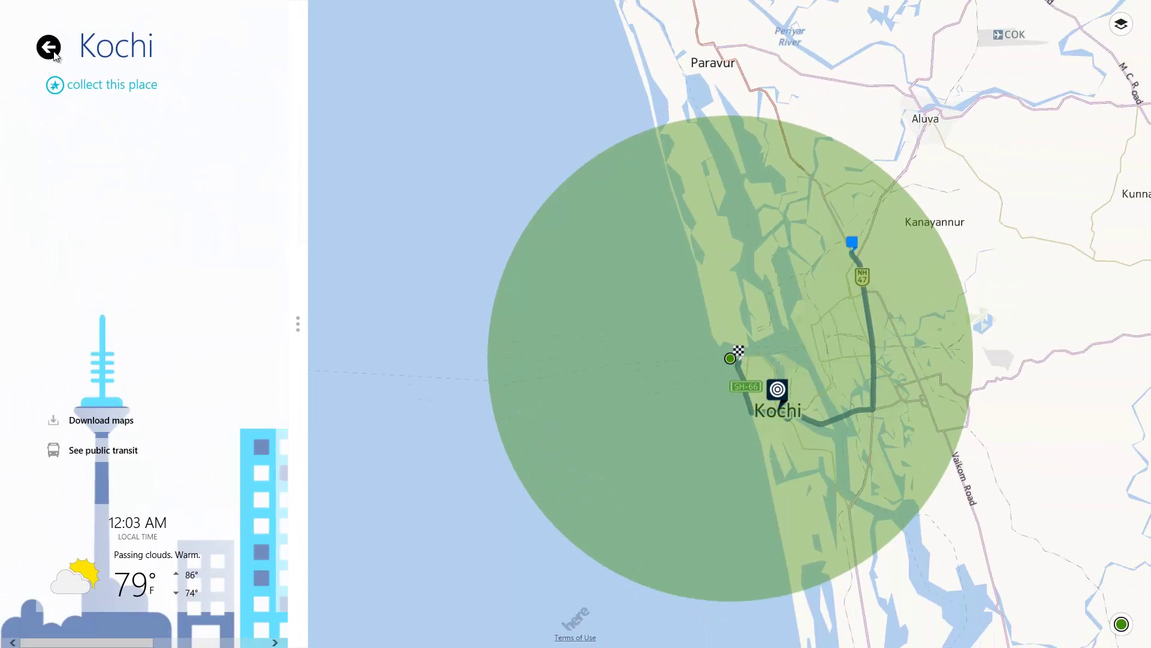
left_click(50, 48)
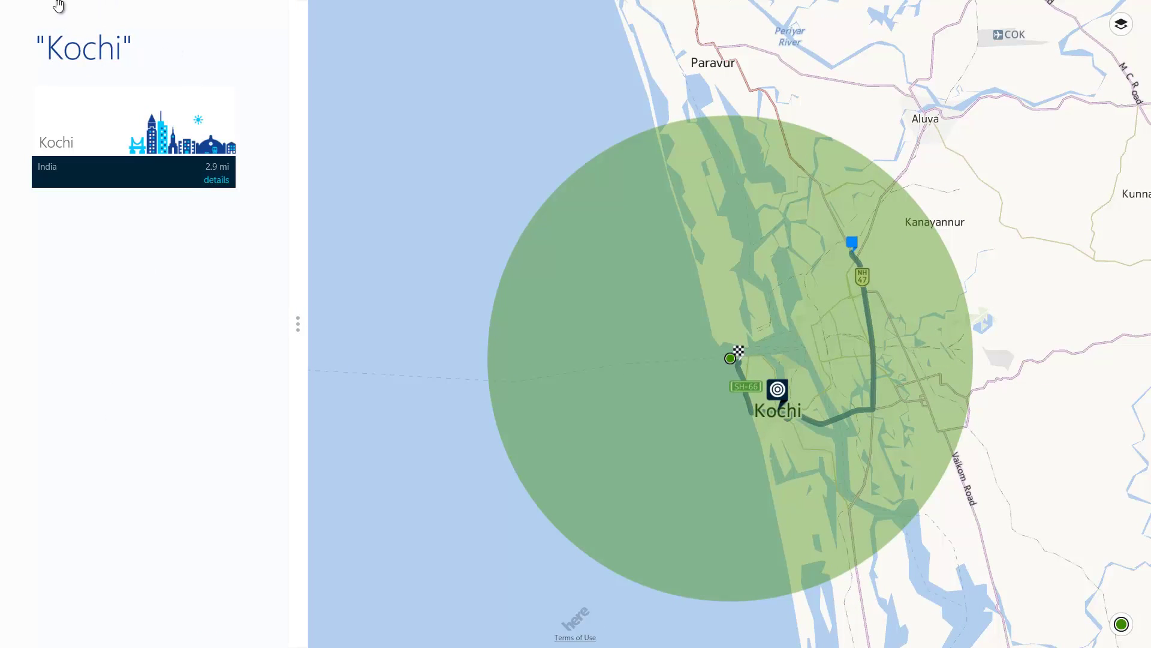
left_click(427, 423)
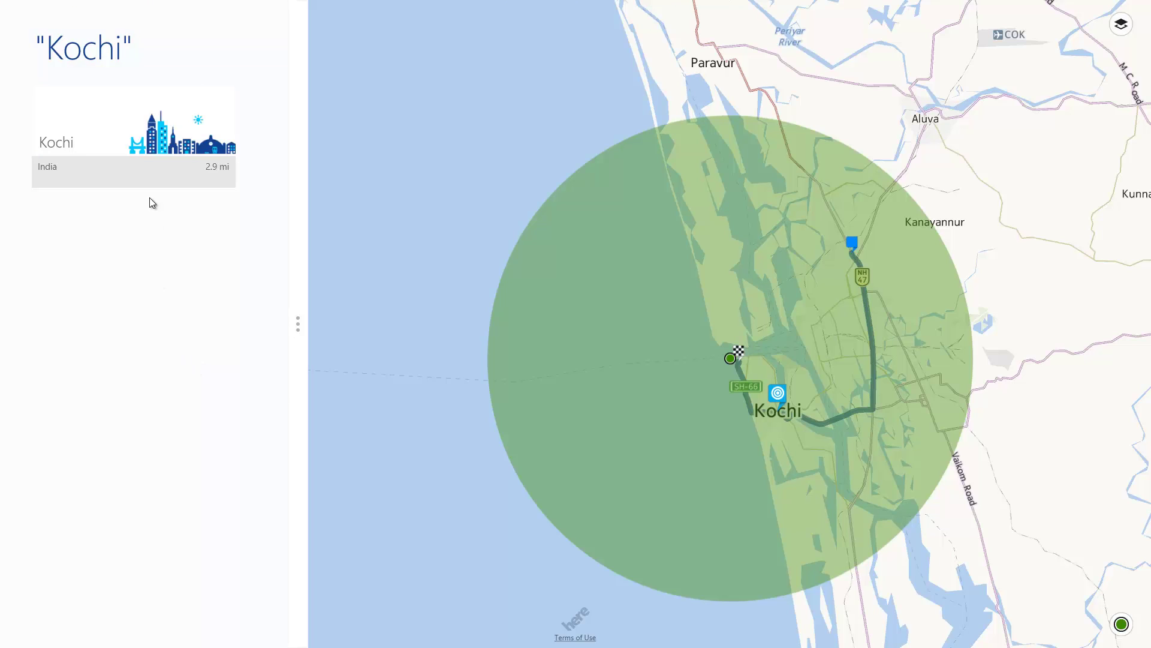